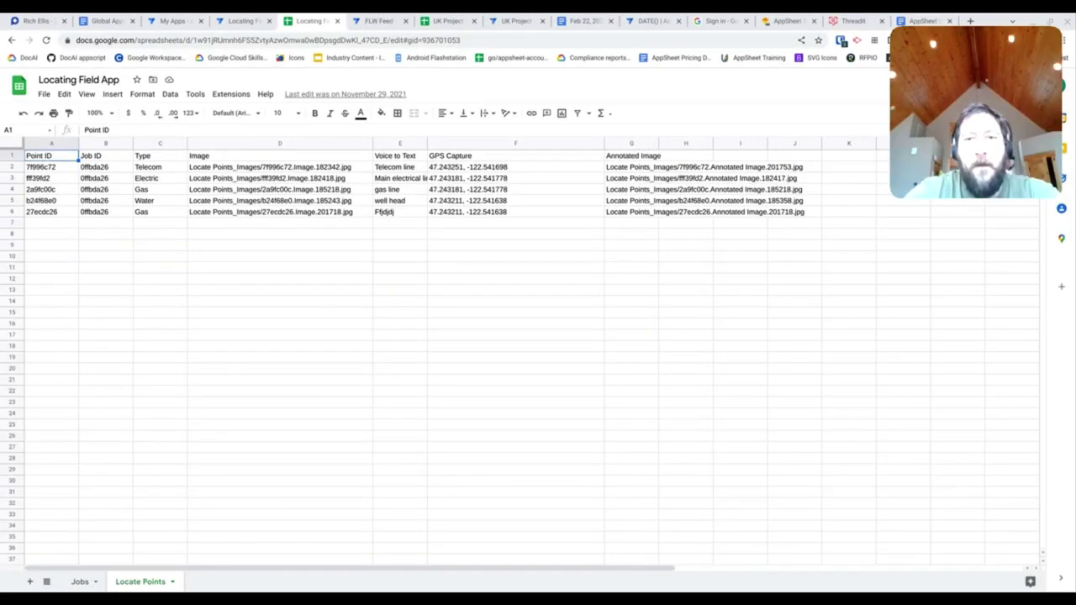
Step: Look over the Jobs sheet's IDs, then return to the Locate Points sheet
left_click(160, 346)
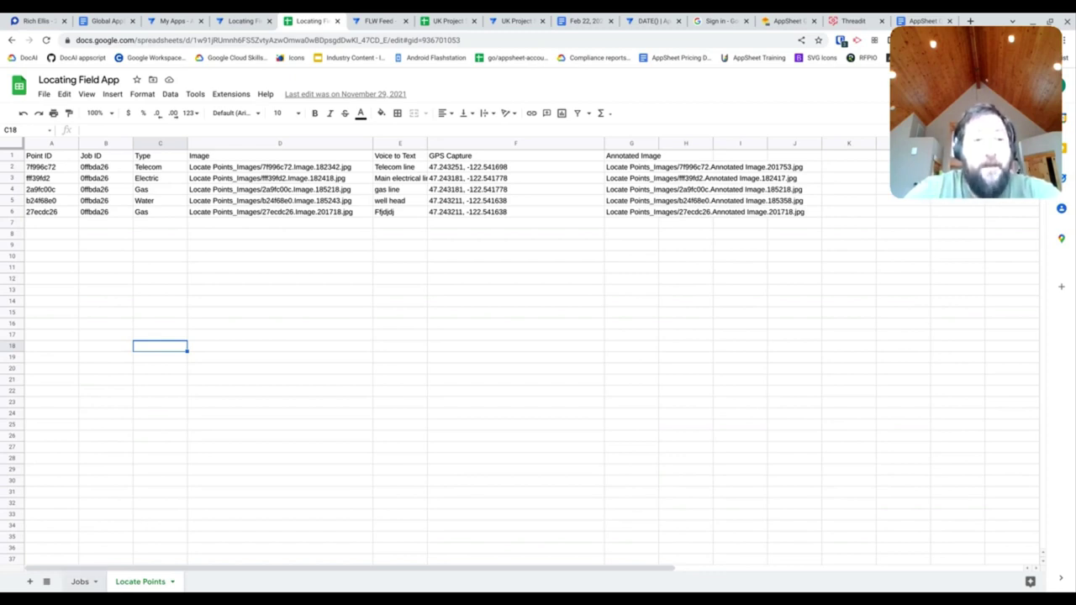
left_click(80, 582)
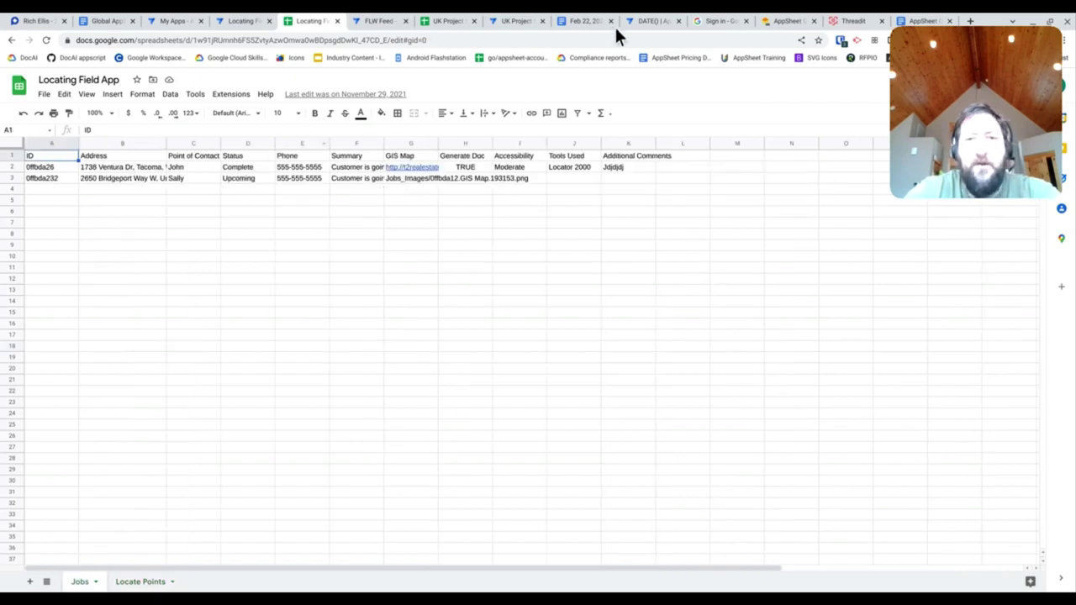
left_click(140, 582)
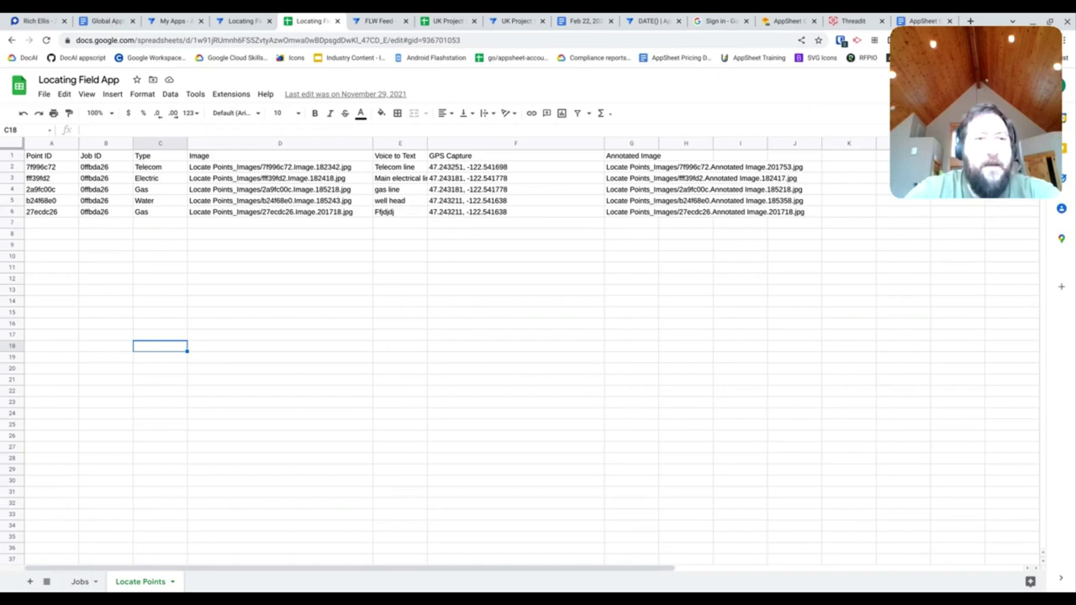
Step: Select column B's Job ID values in Locate Points, then bring up the AppSheet Locate Points columns
left_click_drag(105, 155, 105, 278)
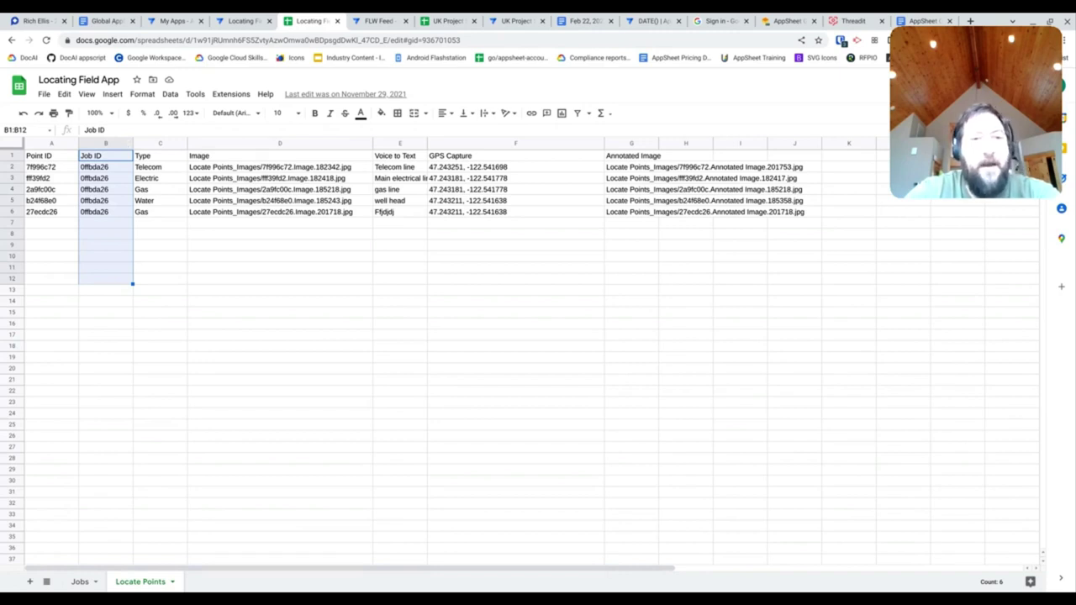
left_click(105, 167)
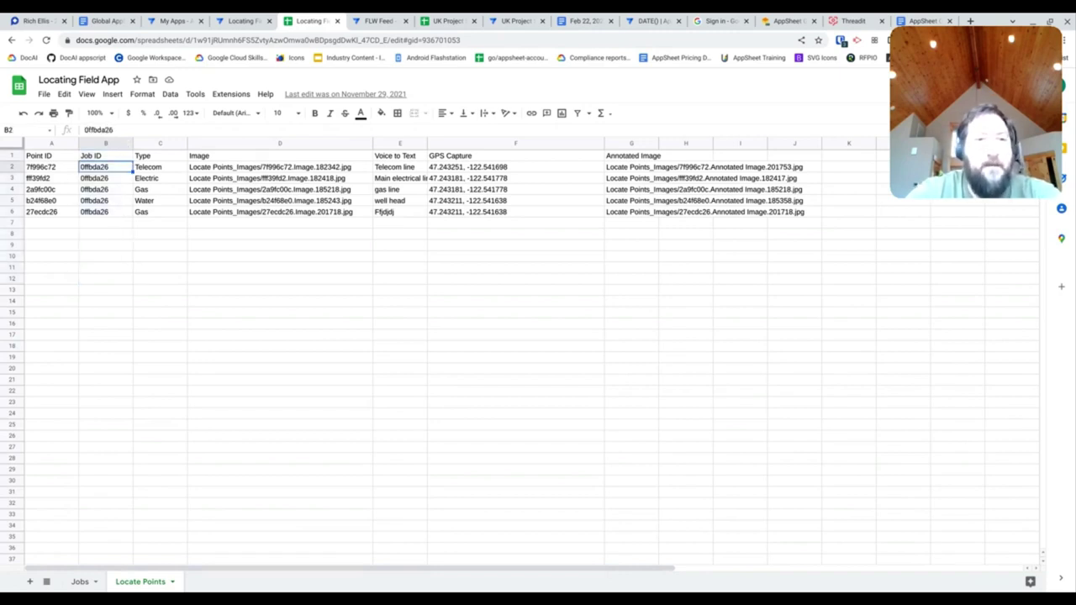
left_click_drag(105, 155, 105, 233)
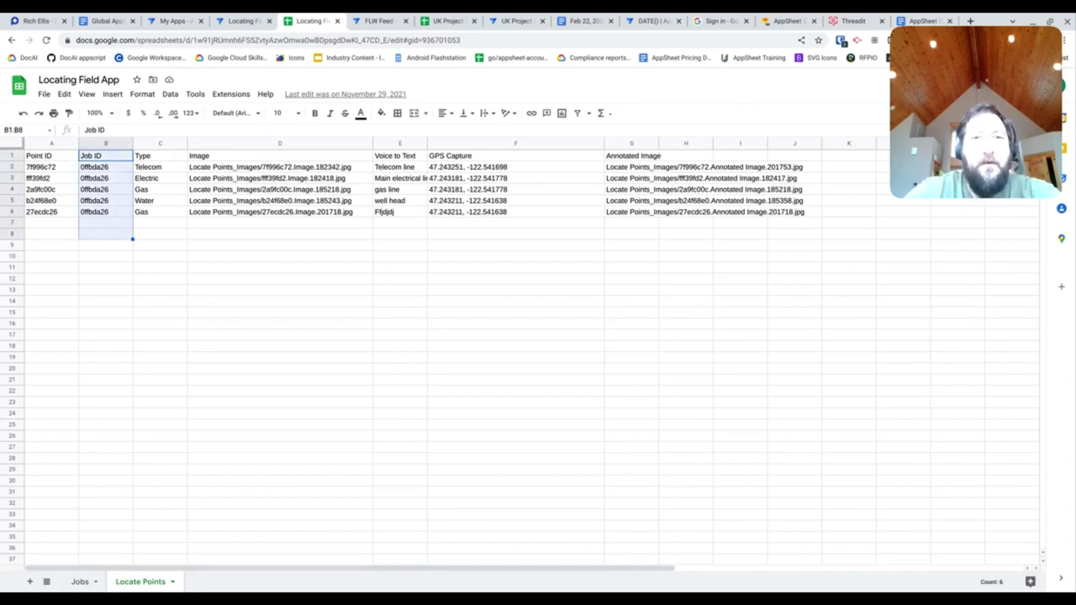
left_click(242, 21)
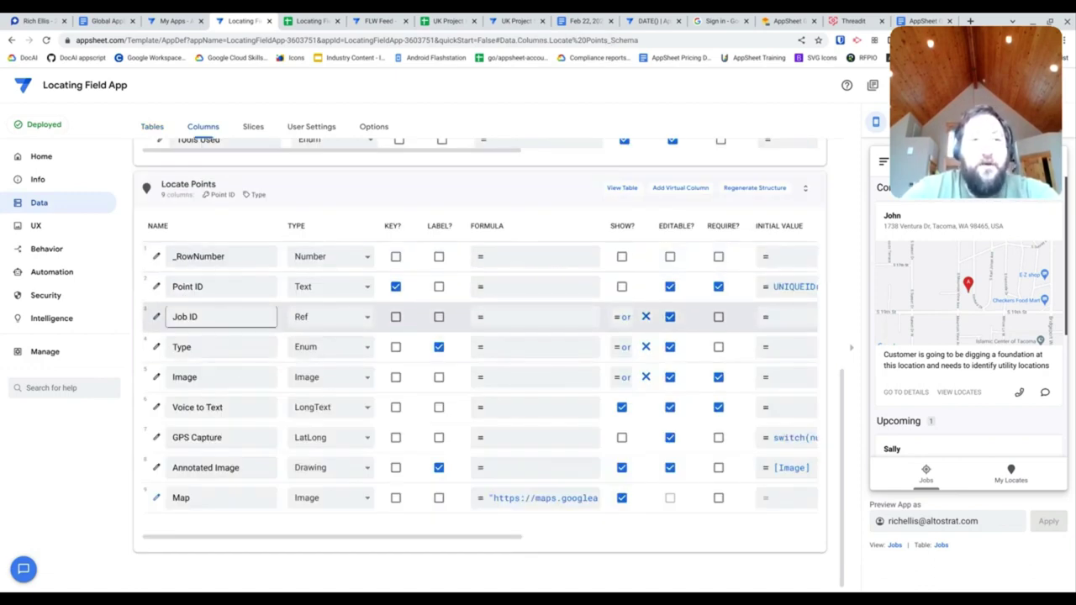
Step: Open the Locate Points Job ID column's settings, showing its Ref to the Jobs table
triple_click(185, 316)
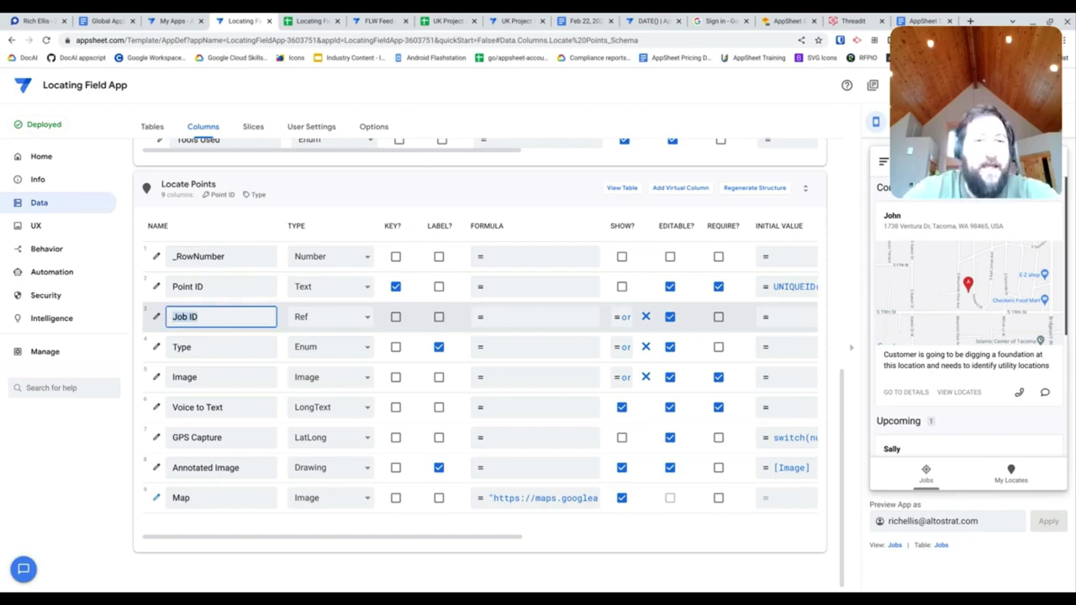
left_click(198, 317)
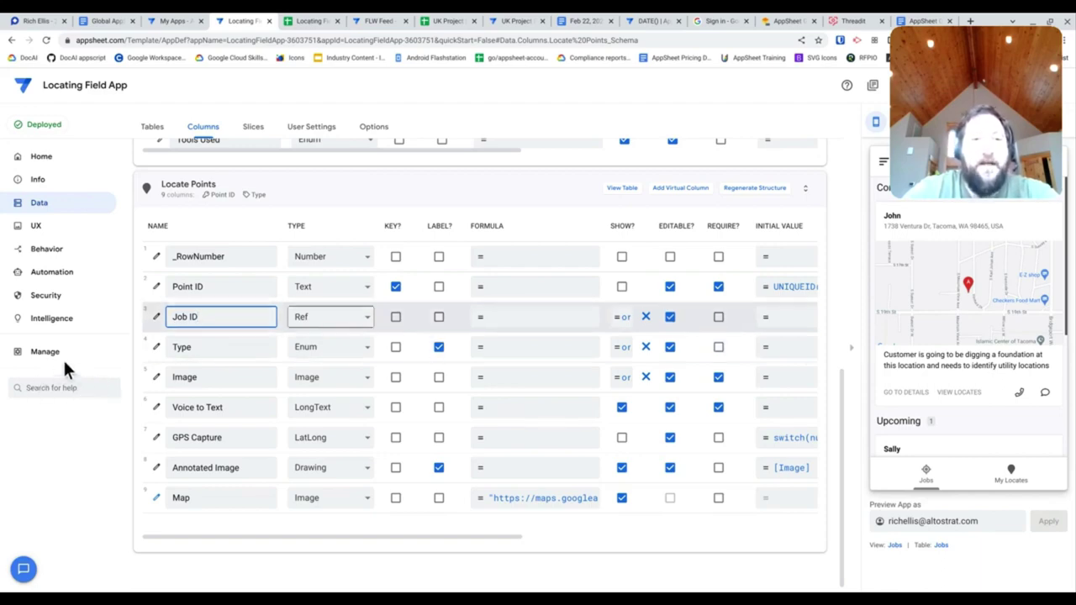
left_click(157, 317)
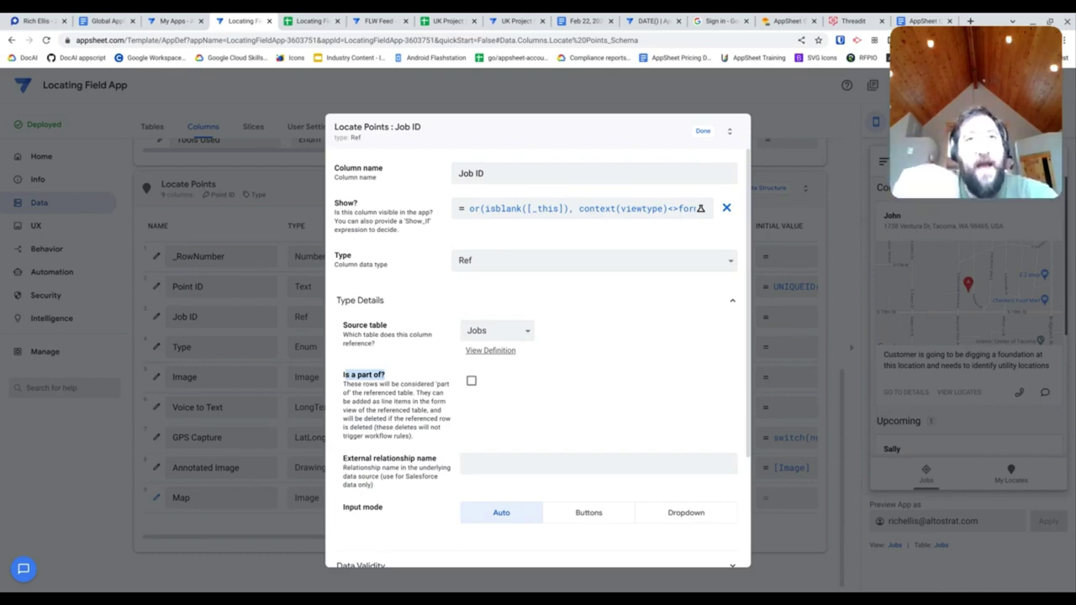
Step: Turn 'Is a part of?' on and back off for Job ID, then close its settings
left_click(220, 526)
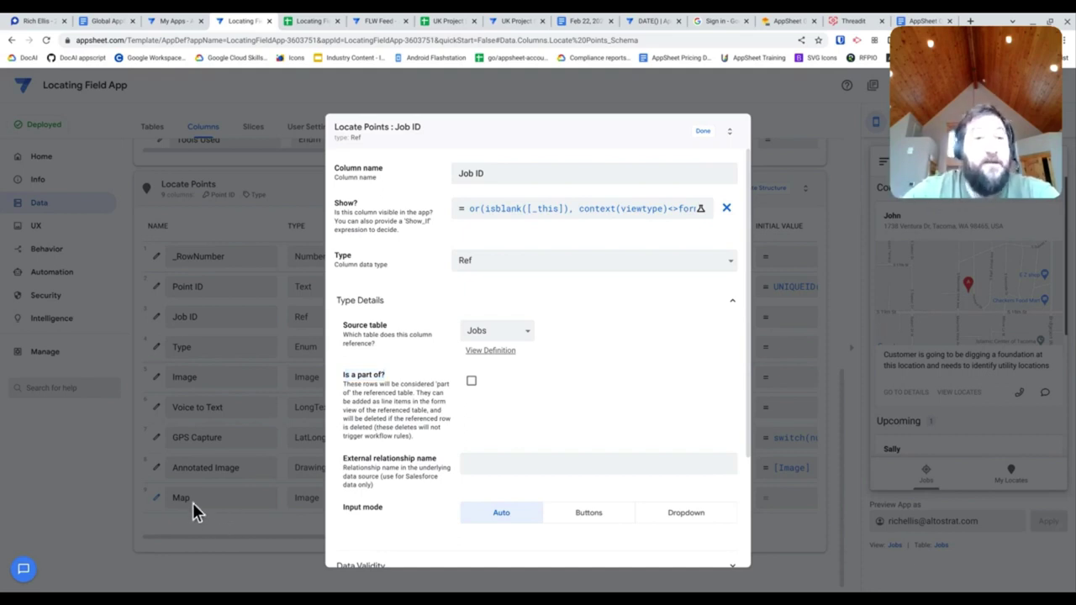
key("space")
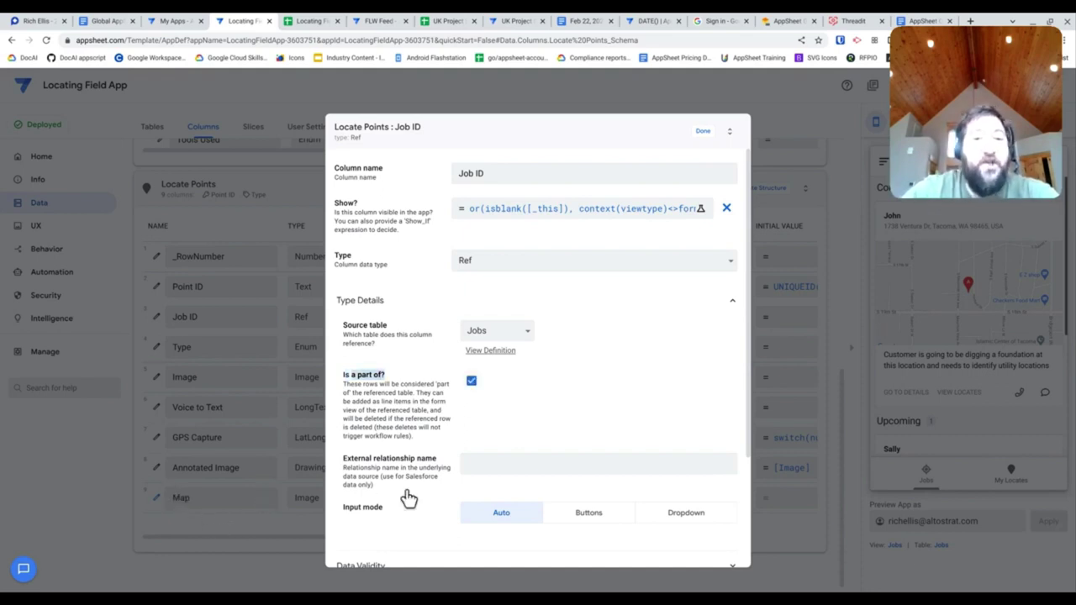
key("space")
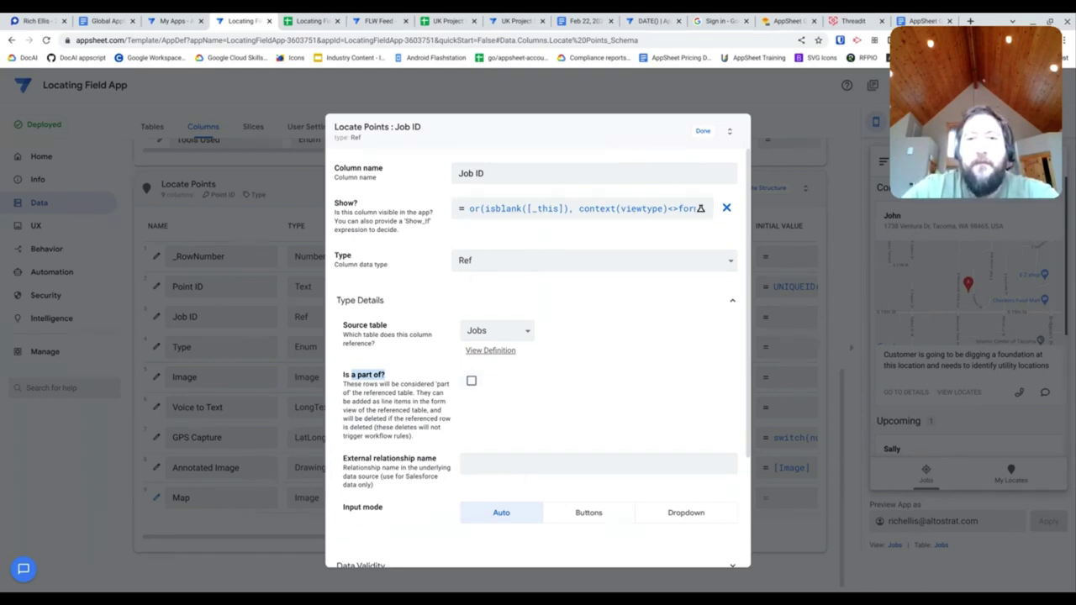
key("Escape")
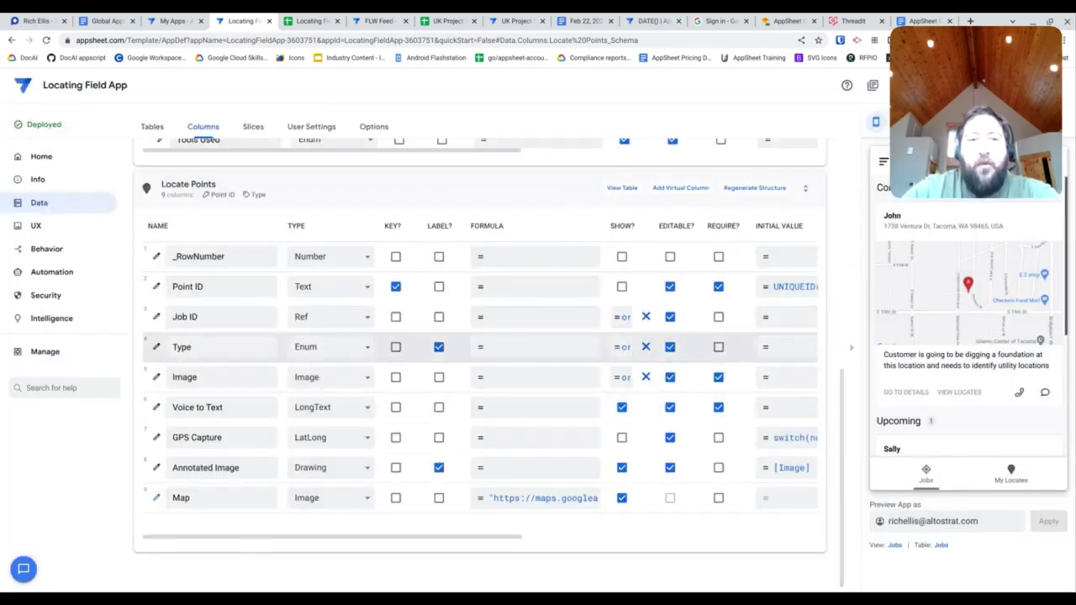
scroll(97, 343, "up", 3)
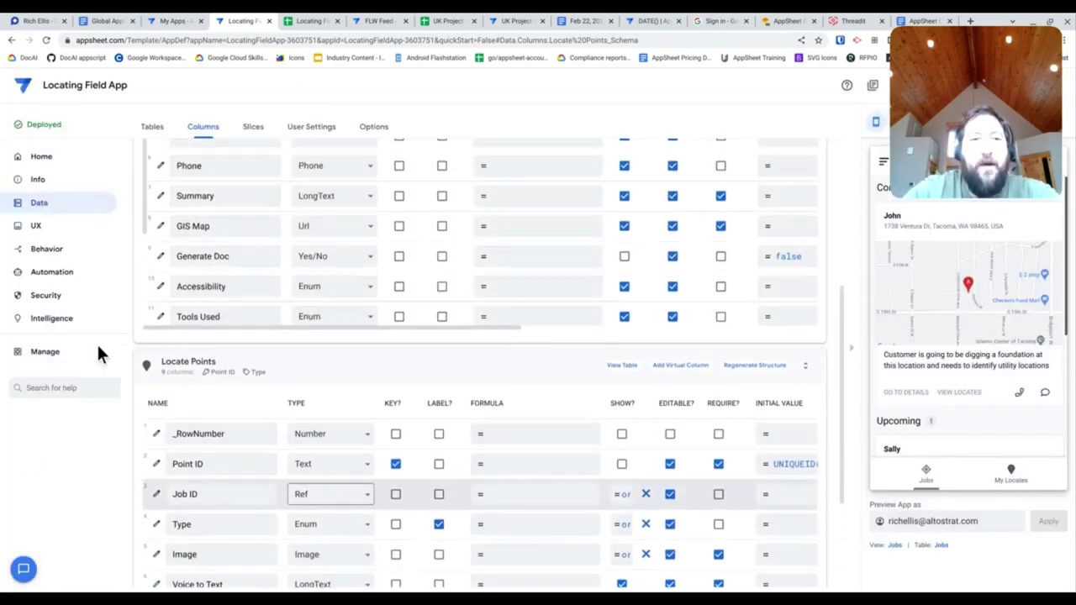
scroll(60, 275, "down", 1)
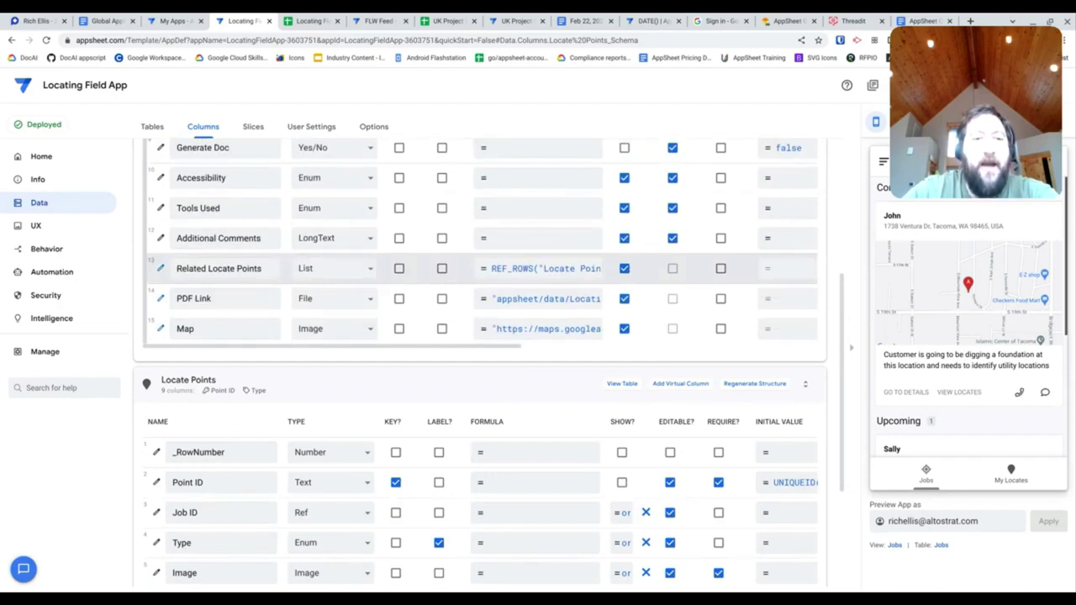
triple_click(278, 268)
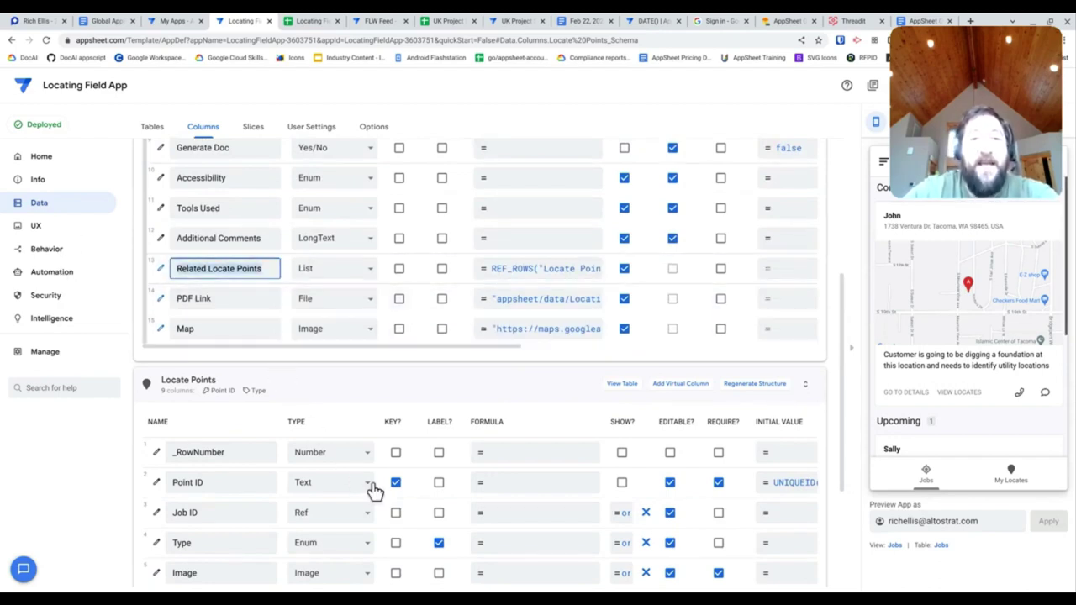
scroll(375, 490, "up", 2)
scroll(375, 490, "up", 1)
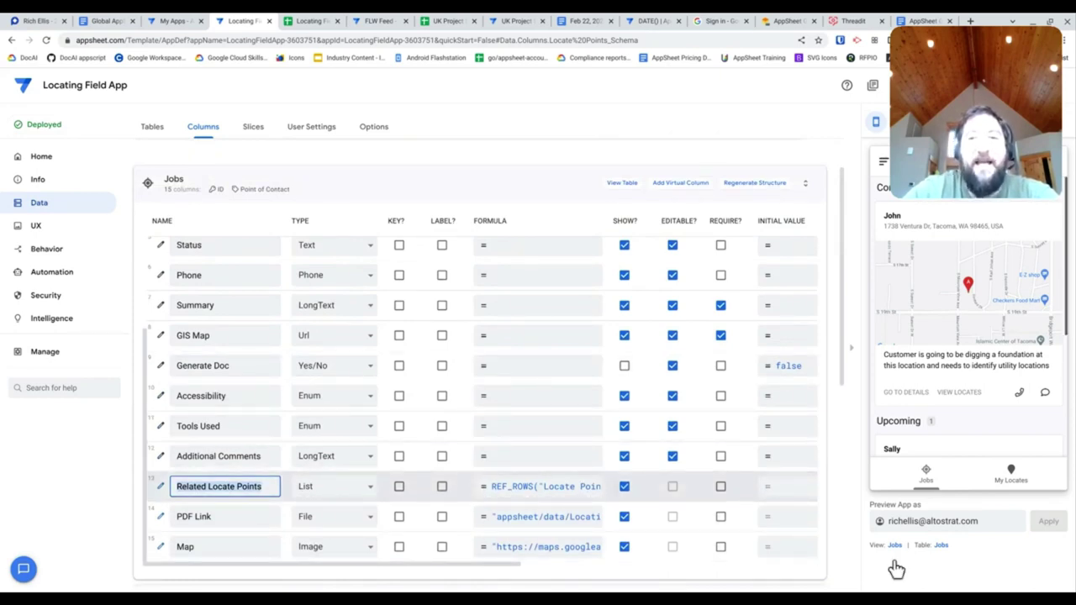
scroll(967, 354, "down", 2)
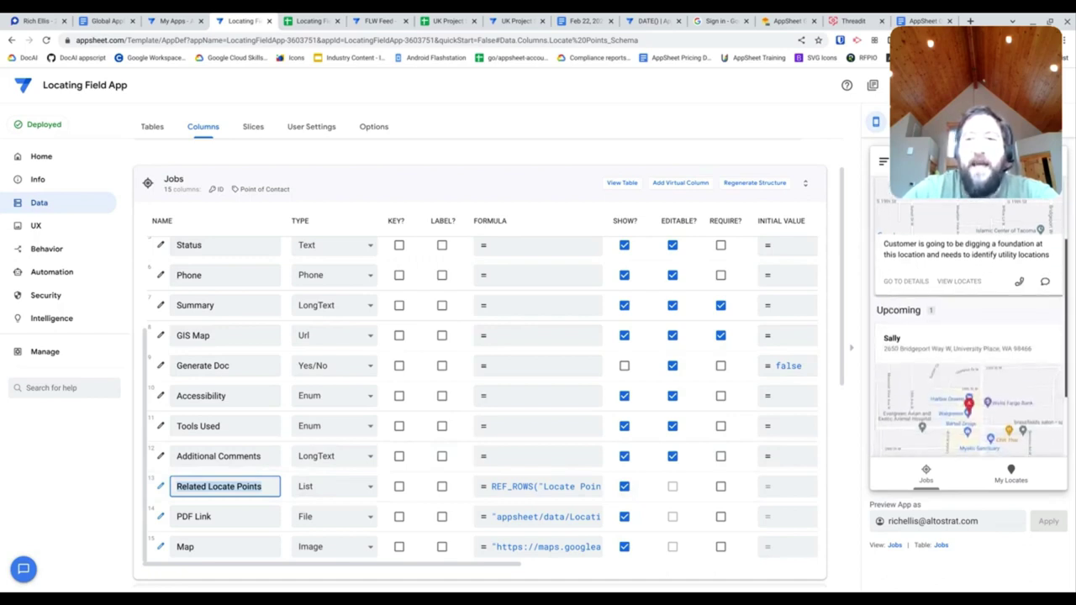
left_click(967, 261)
scroll(966, 319, "down", 2)
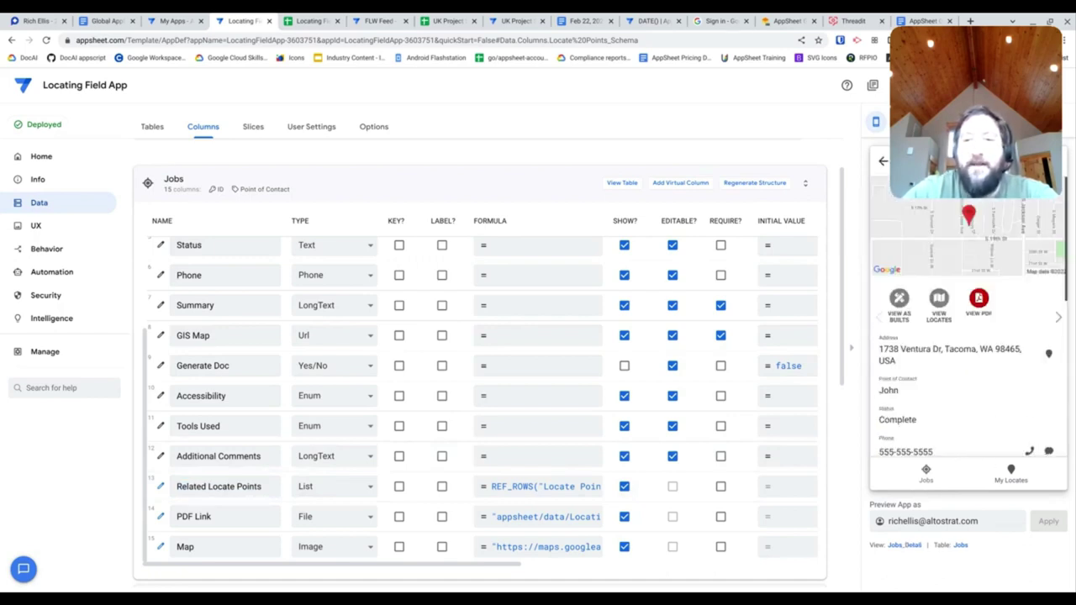
scroll(967, 336, "down", 3)
scroll(967, 336, "down", 2)
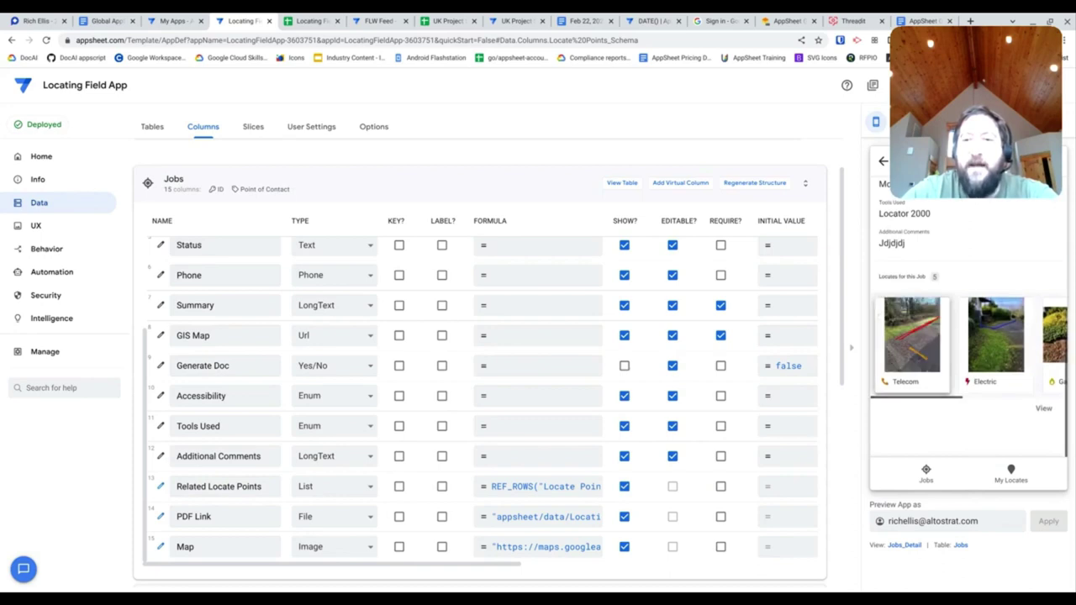
scroll(967, 344, "right", 1)
scroll(967, 345, "right", 3)
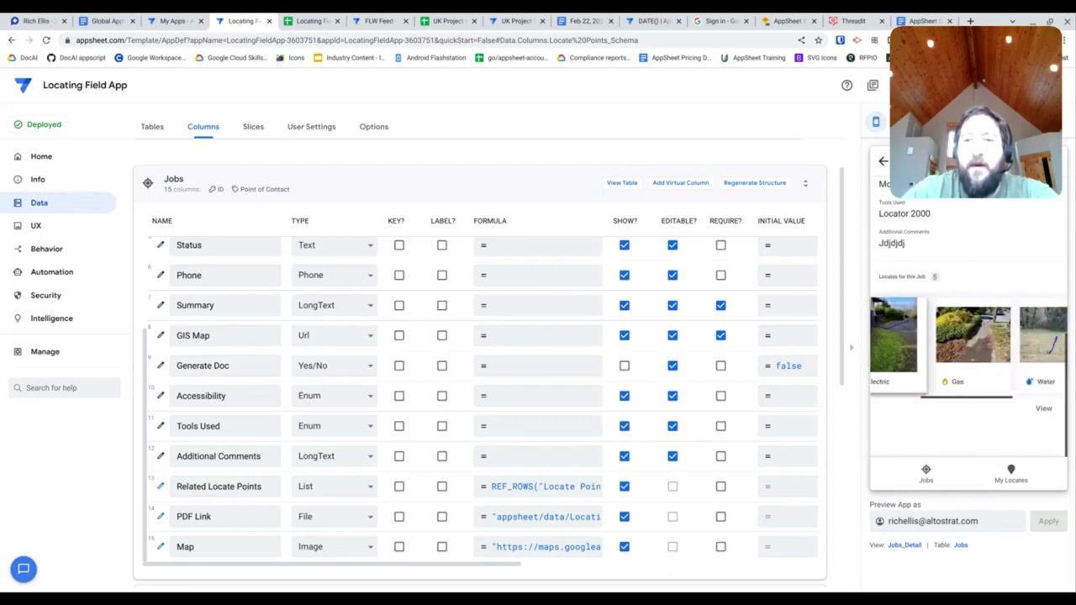
scroll(966, 345, "right", 3)
scroll(966, 336, "left", 2)
scroll(967, 336, "left", 3)
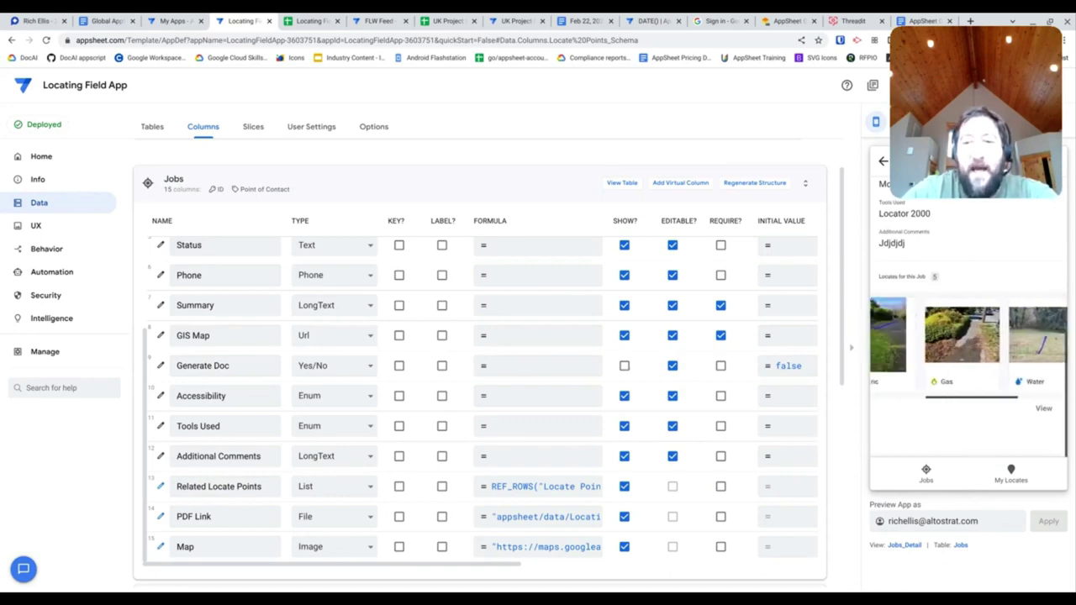
scroll(966, 336, "left", 2)
scroll(966, 336, "up", 3)
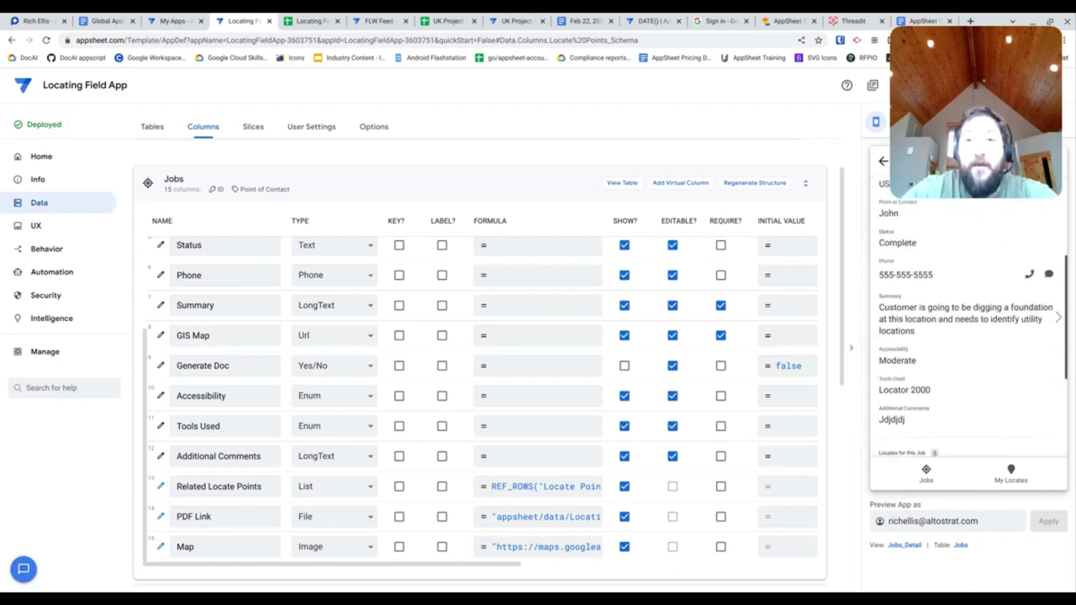
scroll(967, 336, "up", 2)
scroll(967, 336, "down", 3)
scroll(966, 336, "down", 2)
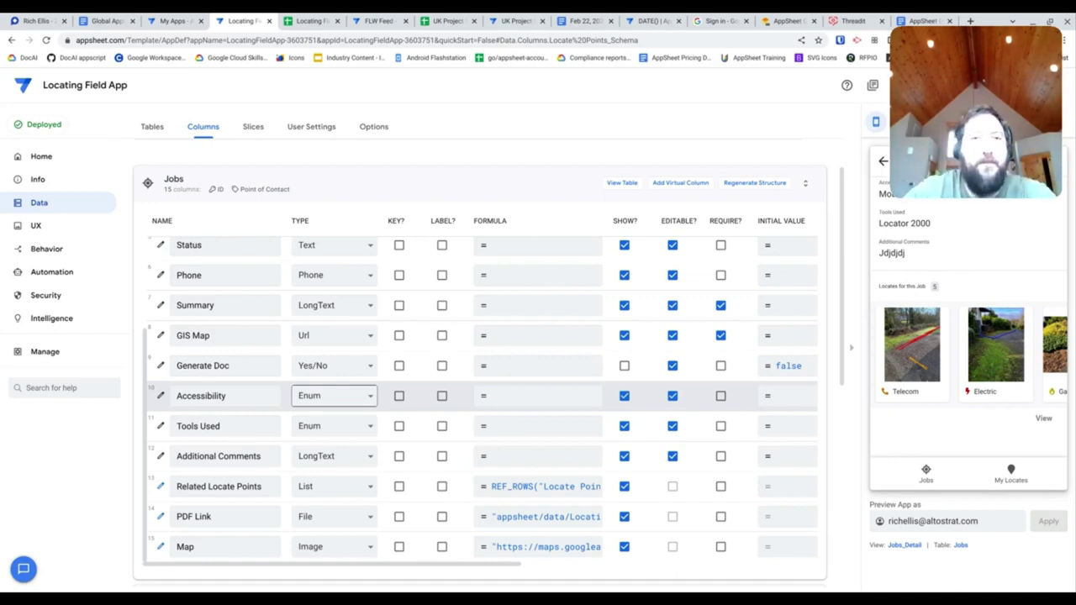
Step: In the Locating Field App spreadsheet, add a new blank Sheet3 after Jobs and Locate Points
left_click(311, 21)
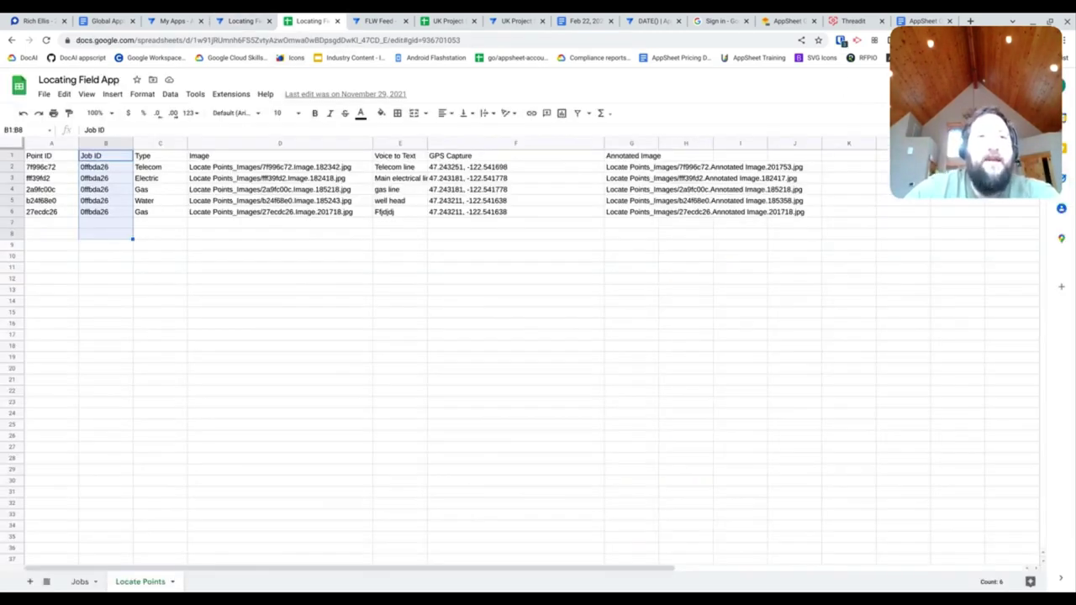
left_click(160, 536)
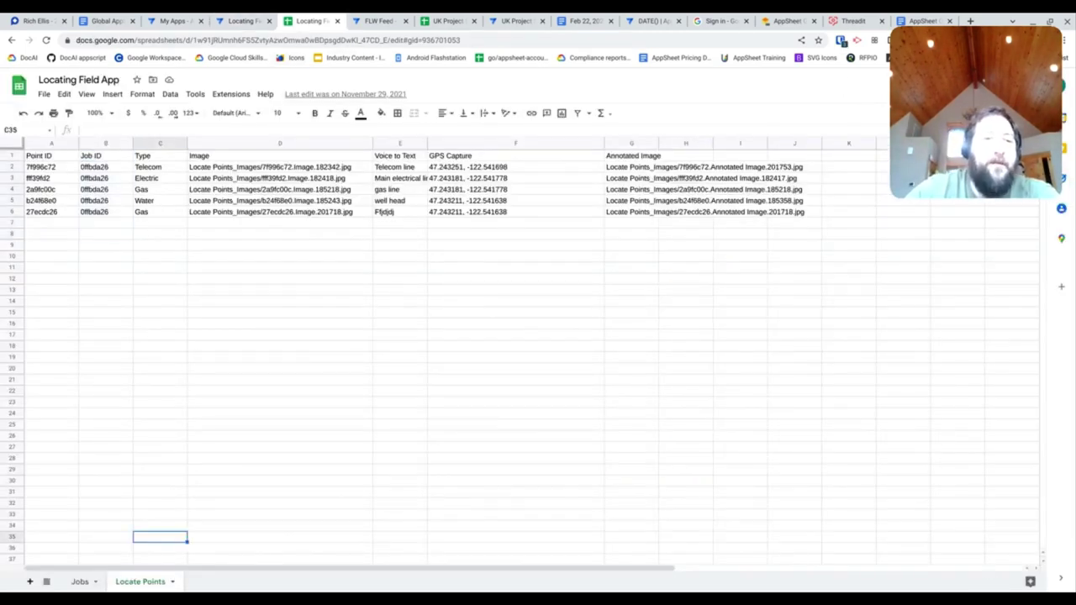
left_click(30, 581)
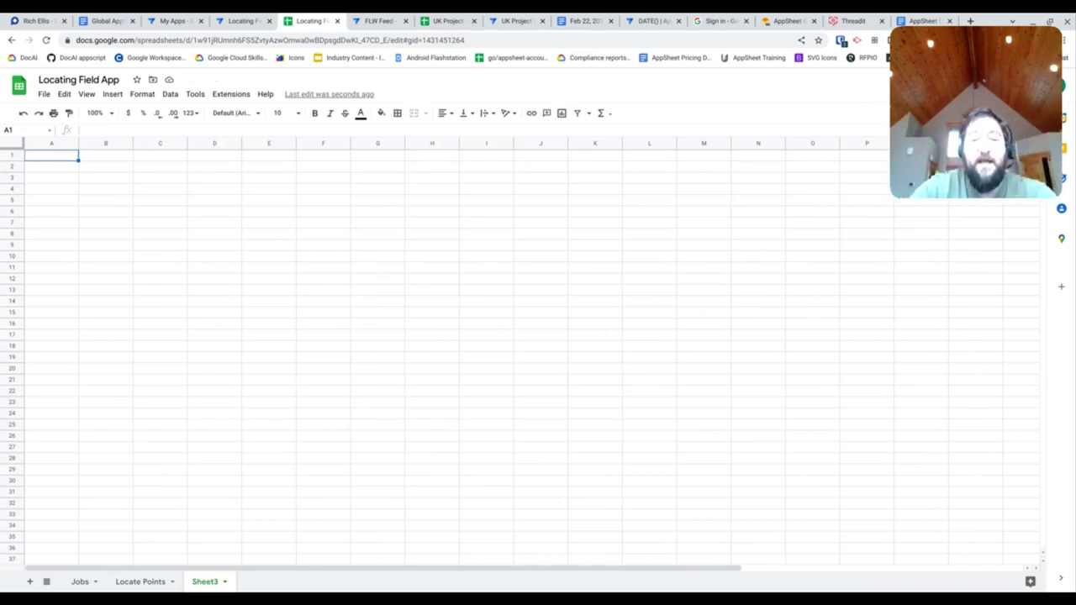
Step: Enter headers ID in A1, Table A ID in B1 and Table B ID in C1
key("Return")
type("ID")
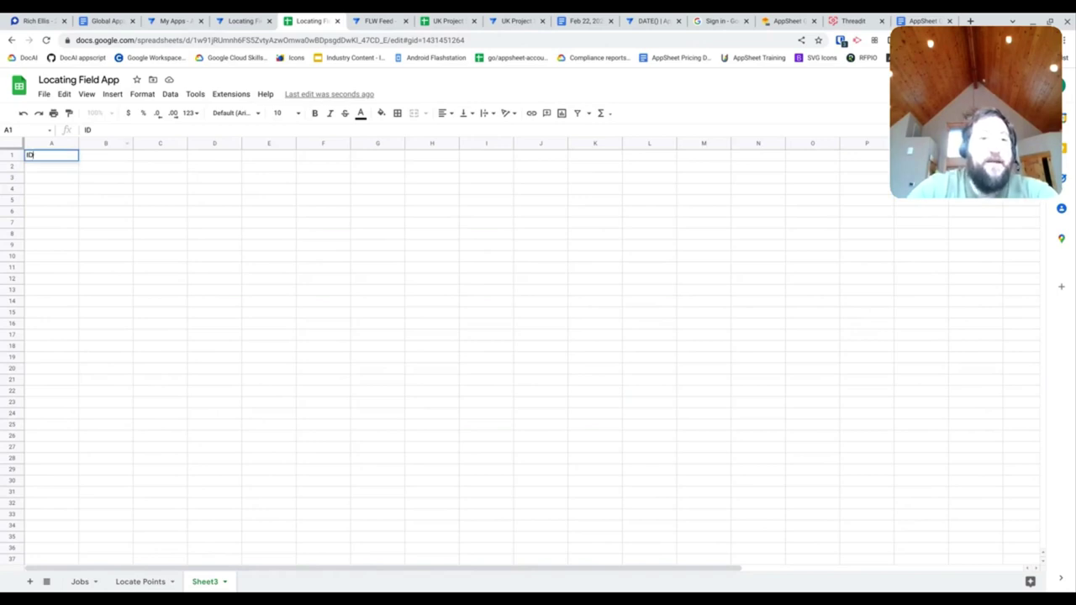
left_click(106, 155)
type("Table")
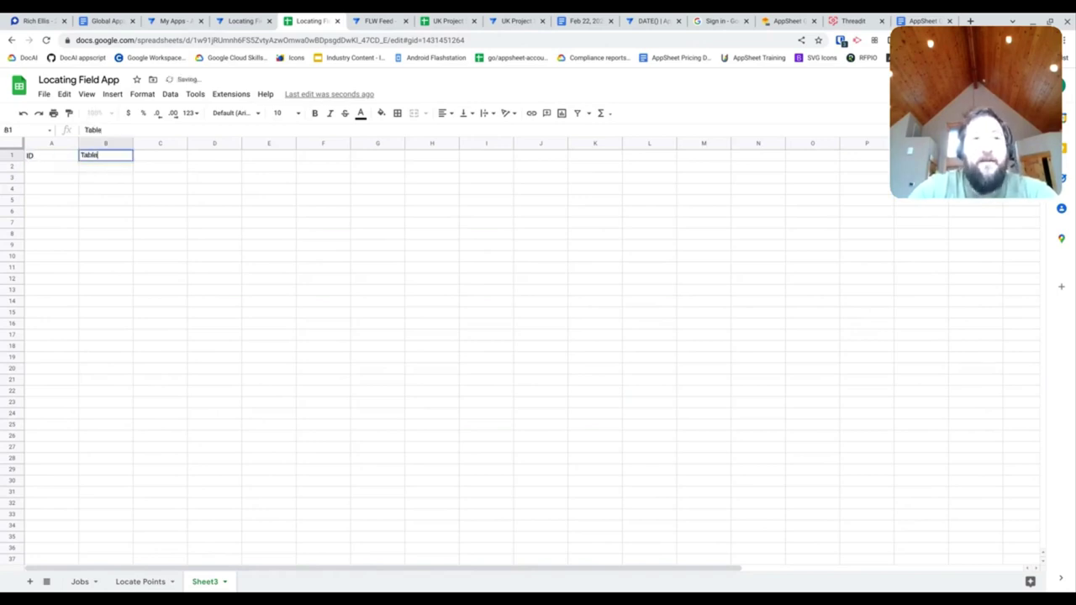
type(" ID")
key("BackSpace")
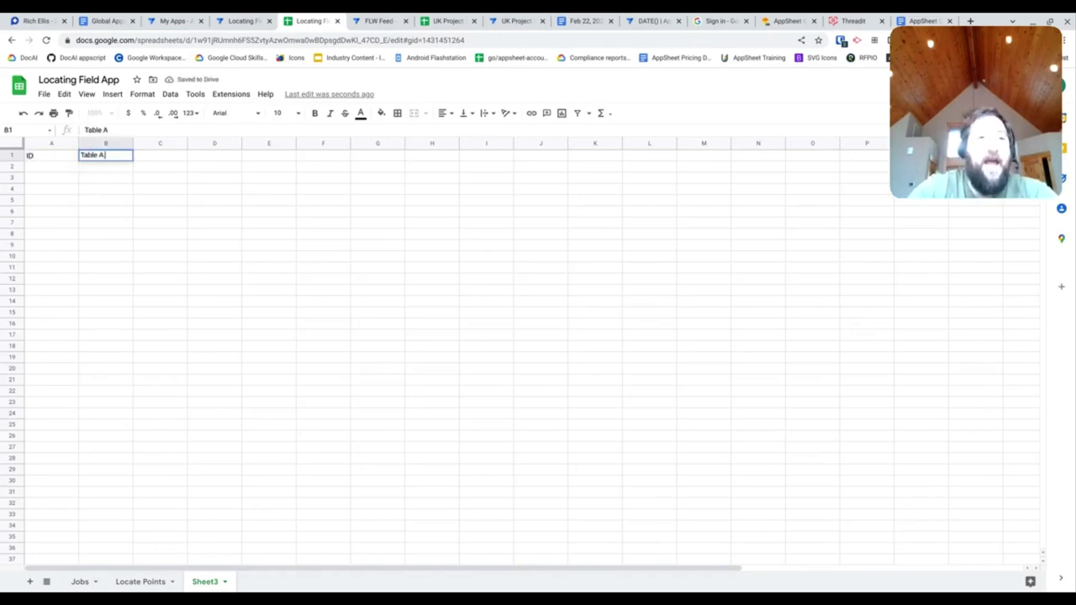
type("ID")
key("Tab")
type("Table B")
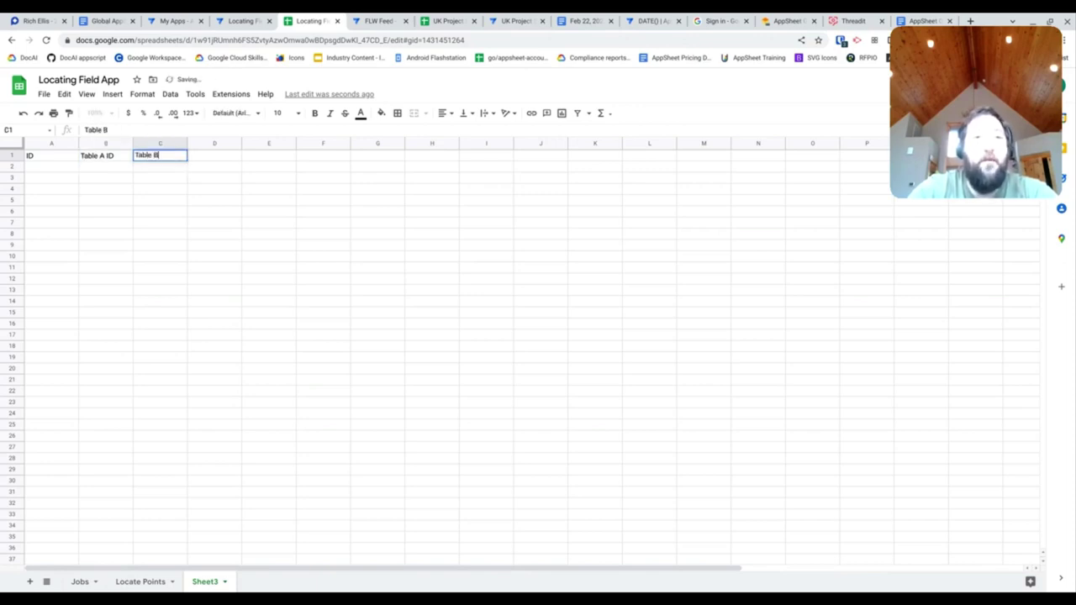
type(" ID")
key("Return")
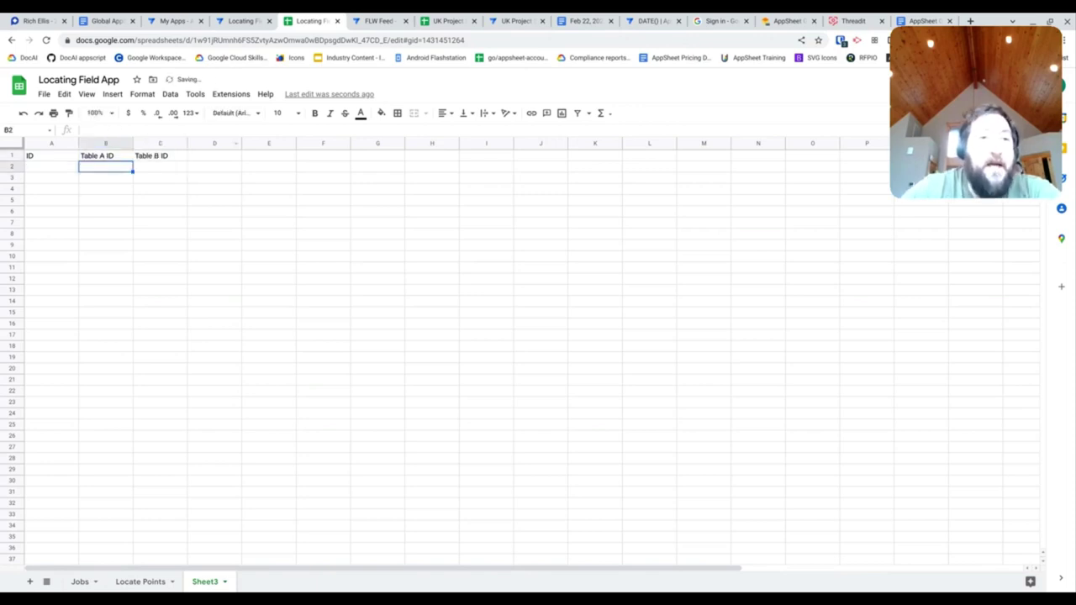
left_click_drag(160, 155, 160, 256)
left_click_drag(105, 155, 105, 289)
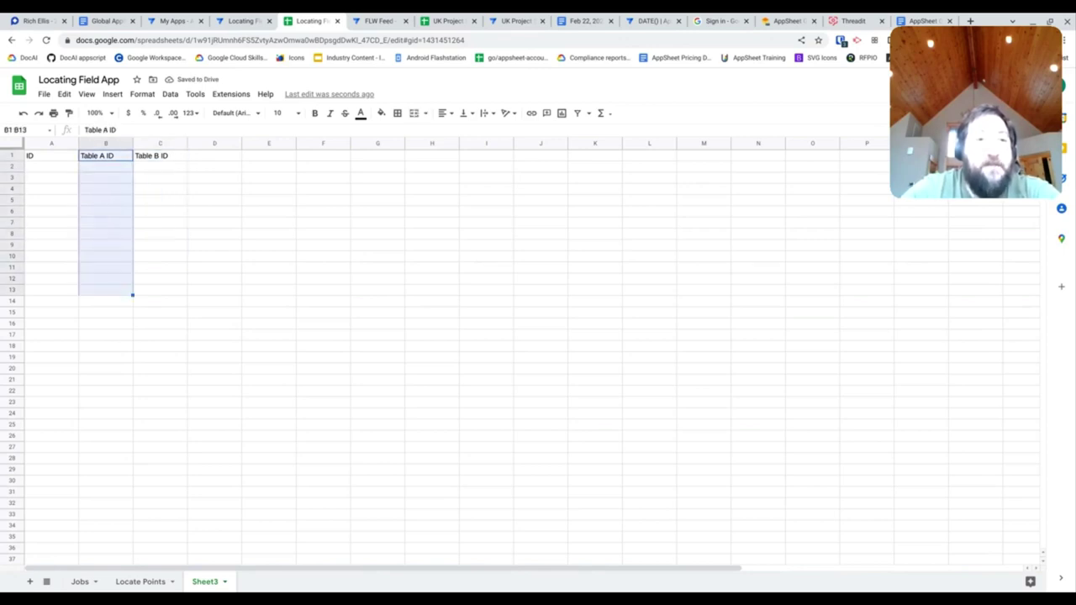